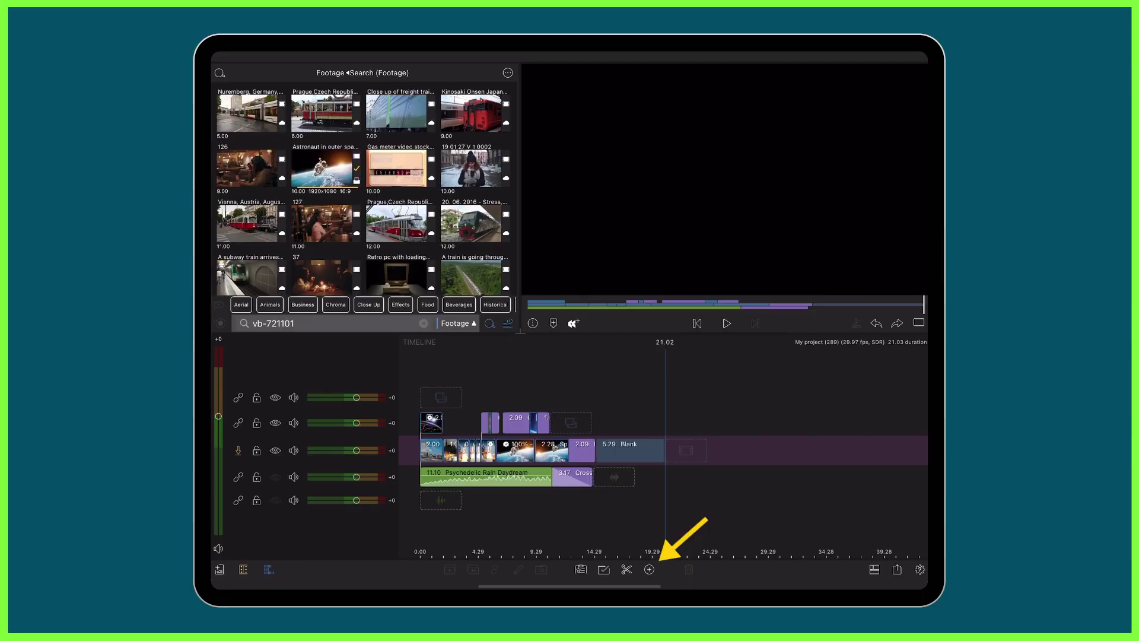
Insert a Multicam container with the astronaut clip as an angle and apply Hatch Mix.
left_click(650, 569)
left_click(637, 526)
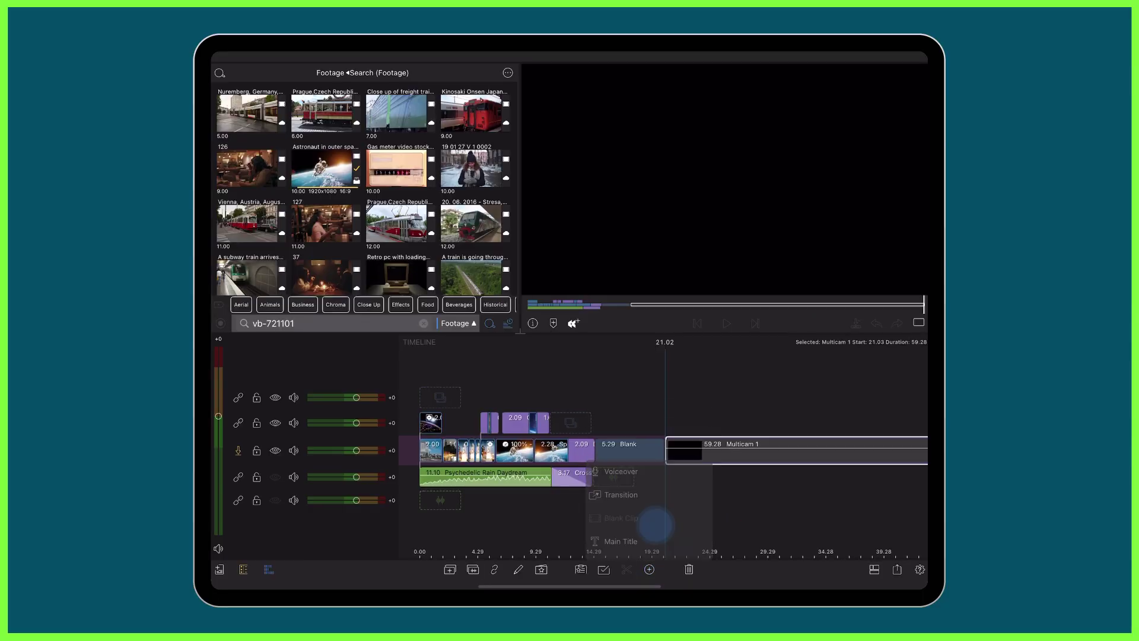
left_click(641, 422)
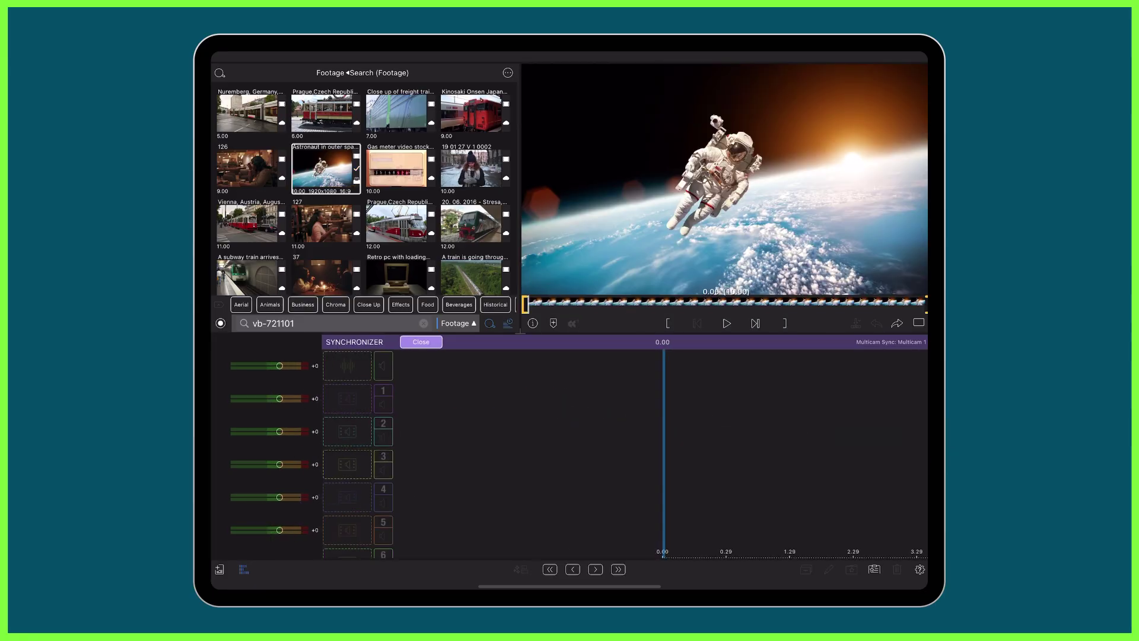
mouse_move(325, 167)
left_mouse_down()
mouse_move(357, 236)
mouse_move(348, 432)
left_mouse_up()
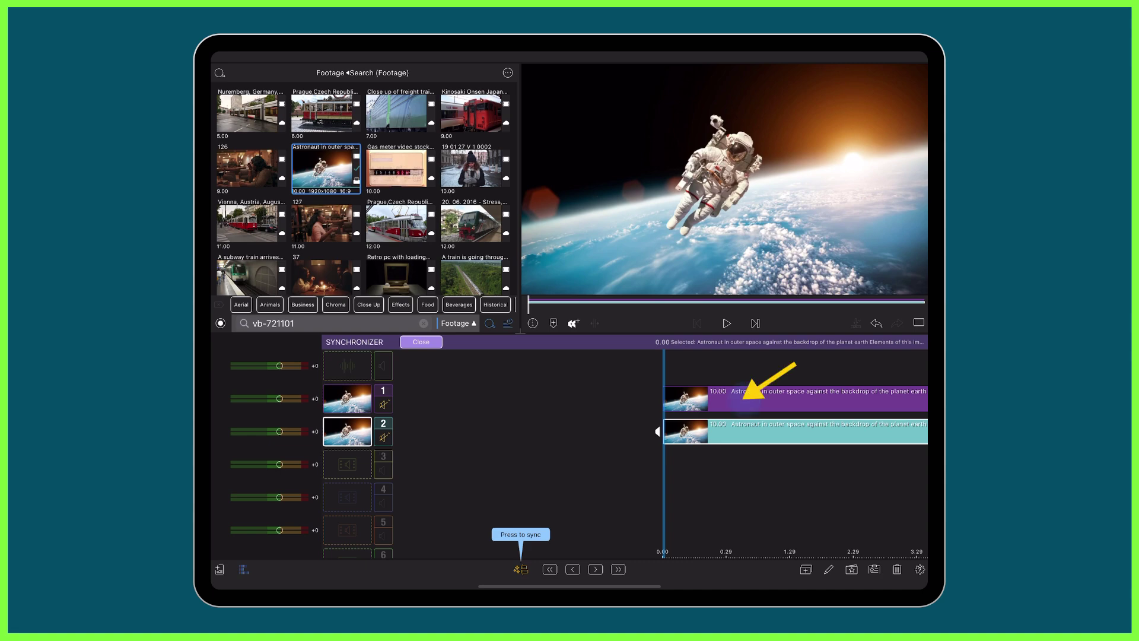
double_click(750, 403)
left_click(888, 237)
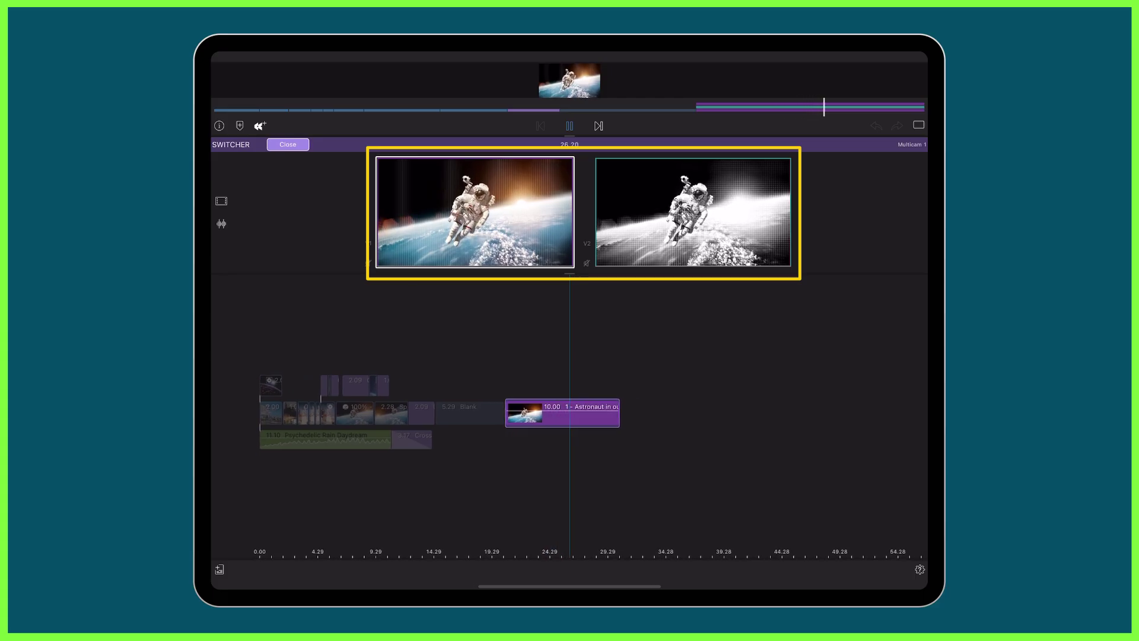
Enlarge the switcher preview and try live angles V3, V4, V6 and V5 during playback.
left_click_drag(571, 141, 564, 349)
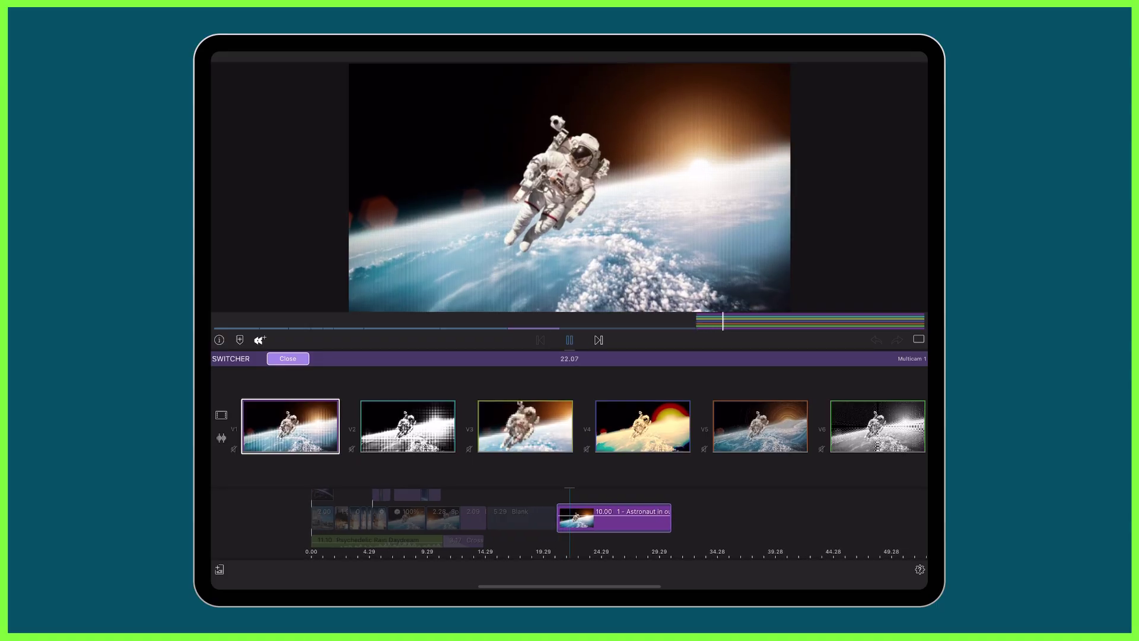
key("3")
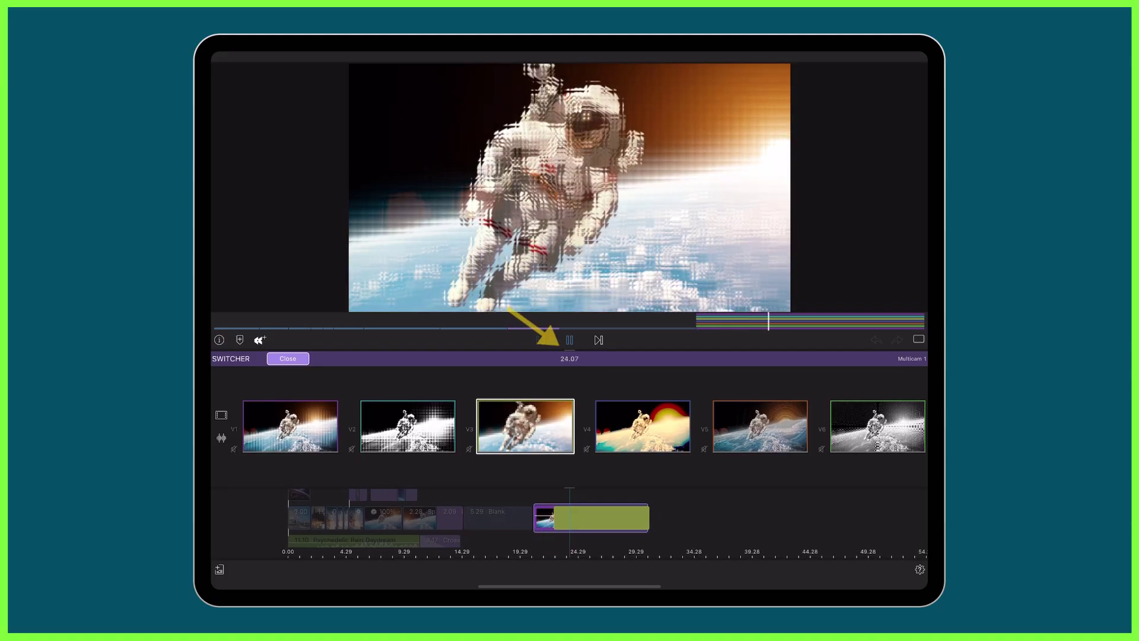
key("4")
left_click(868, 428)
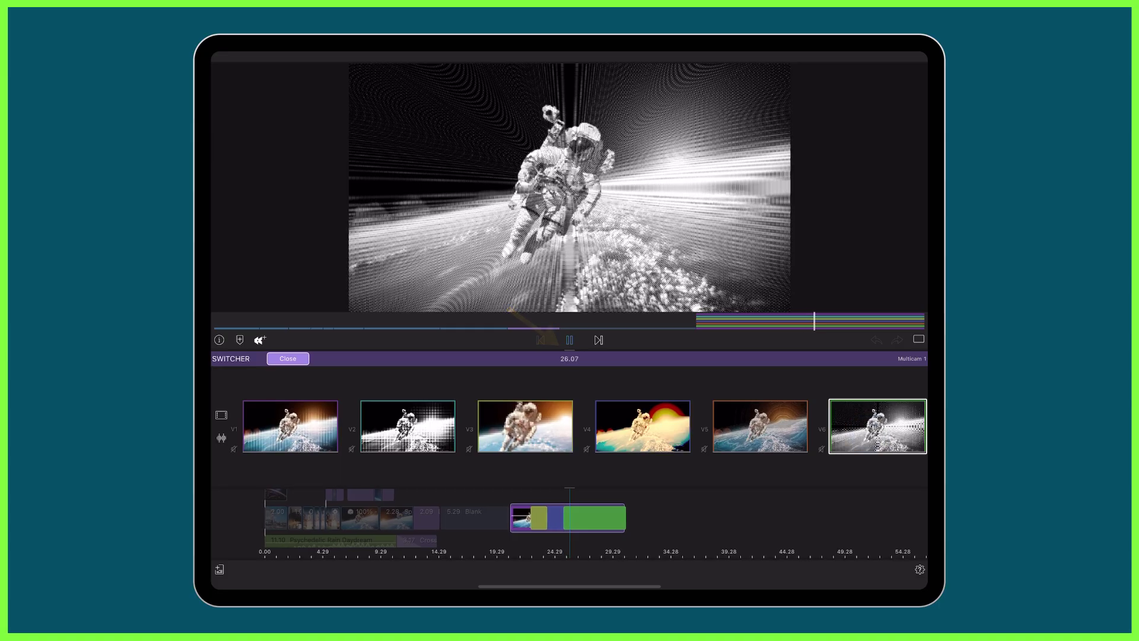
key("5")
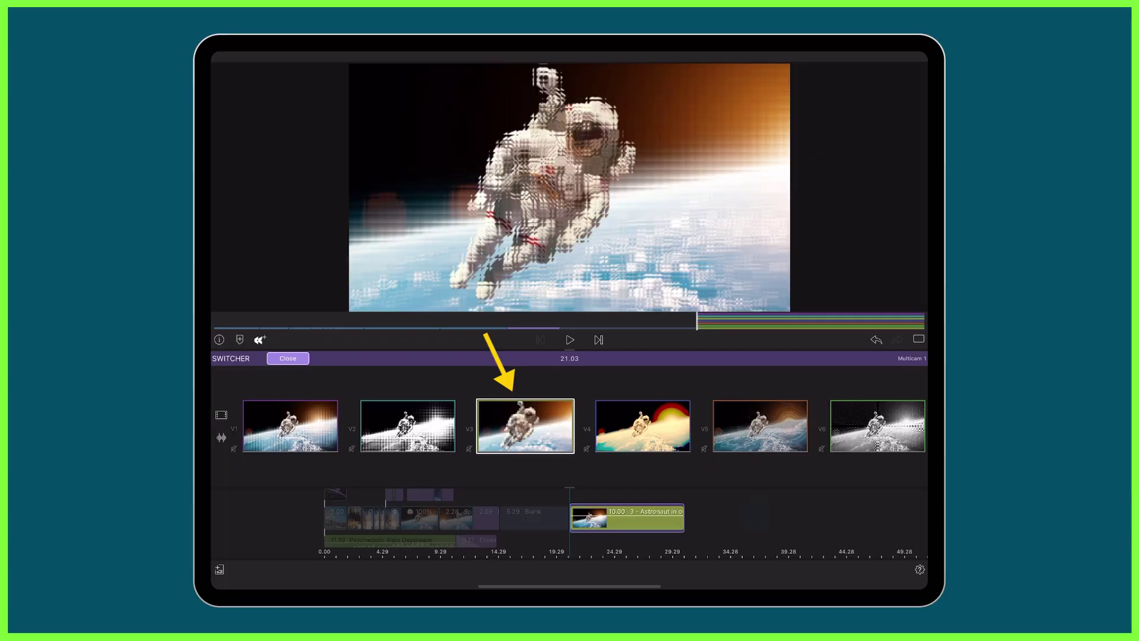
Copy the pixelated third angle's colour and effects, then close the synchronizer.
mouse_move(692, 519)
left_mouse_down()
mouse_move(649, 522)
mouse_move(736, 525)
left_mouse_up()
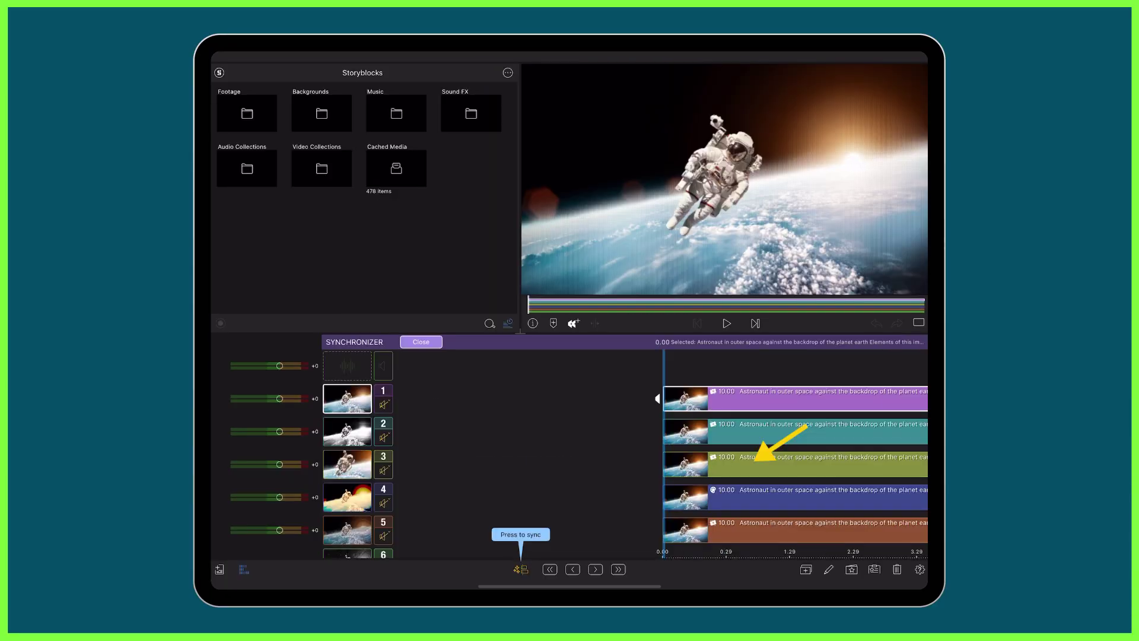
left_click(774, 463)
left_click(875, 569)
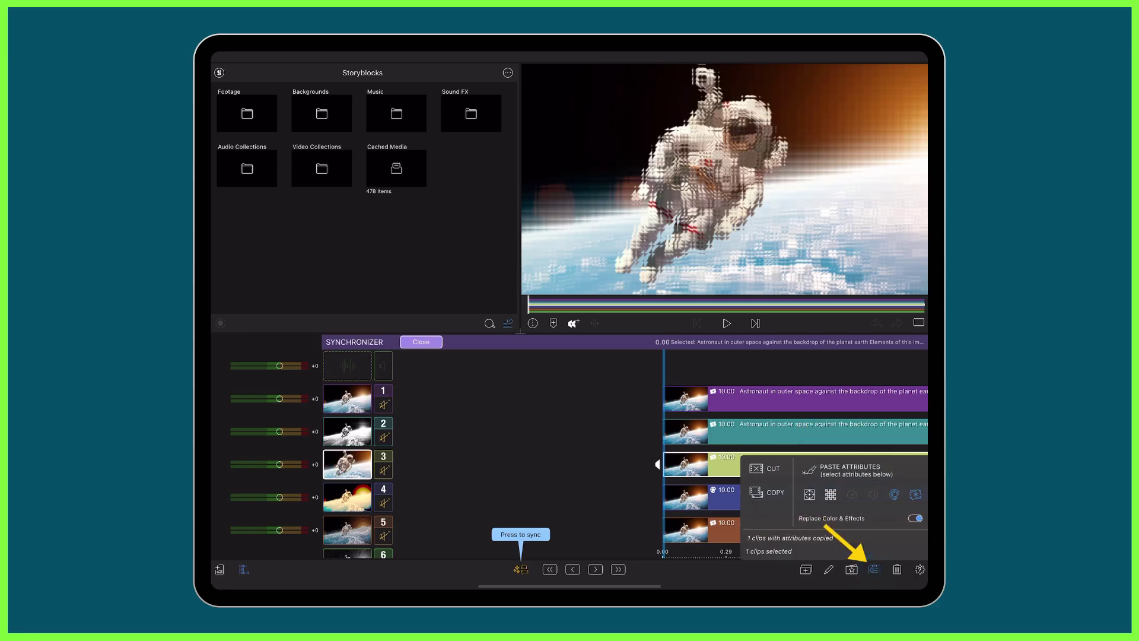
left_click(916, 493)
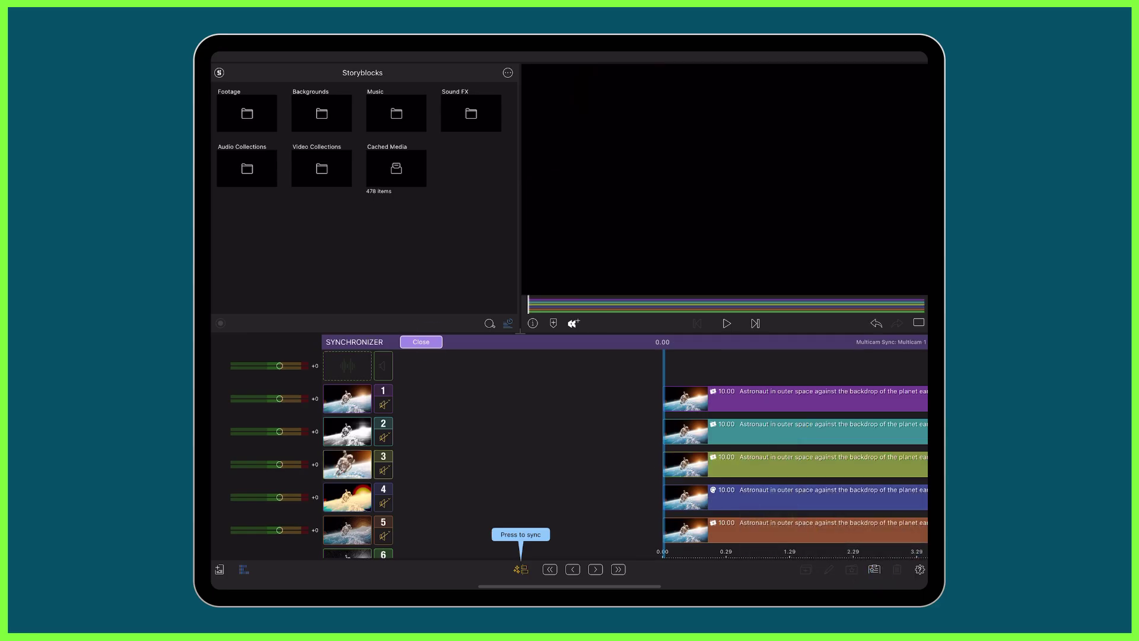
left_click(422, 342)
left_click_drag(524, 512, 689, 511)
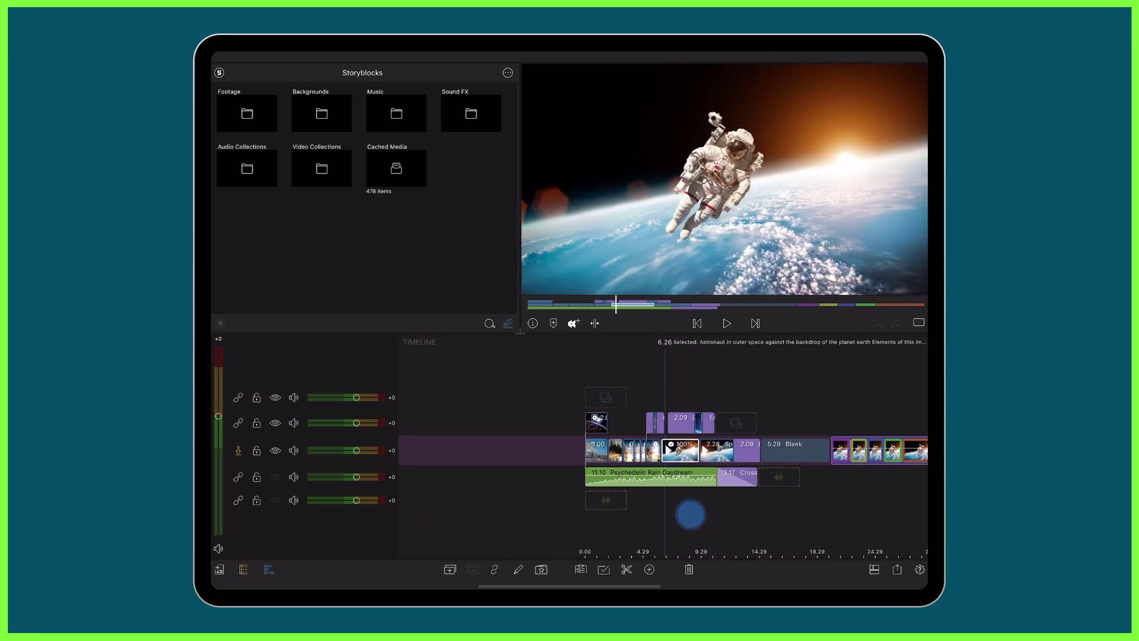
Paste the pixelated look onto the original astronaut clip, remove the Blank clip, and play back.
left_click(681, 449)
left_click(581, 569)
left_click(588, 469)
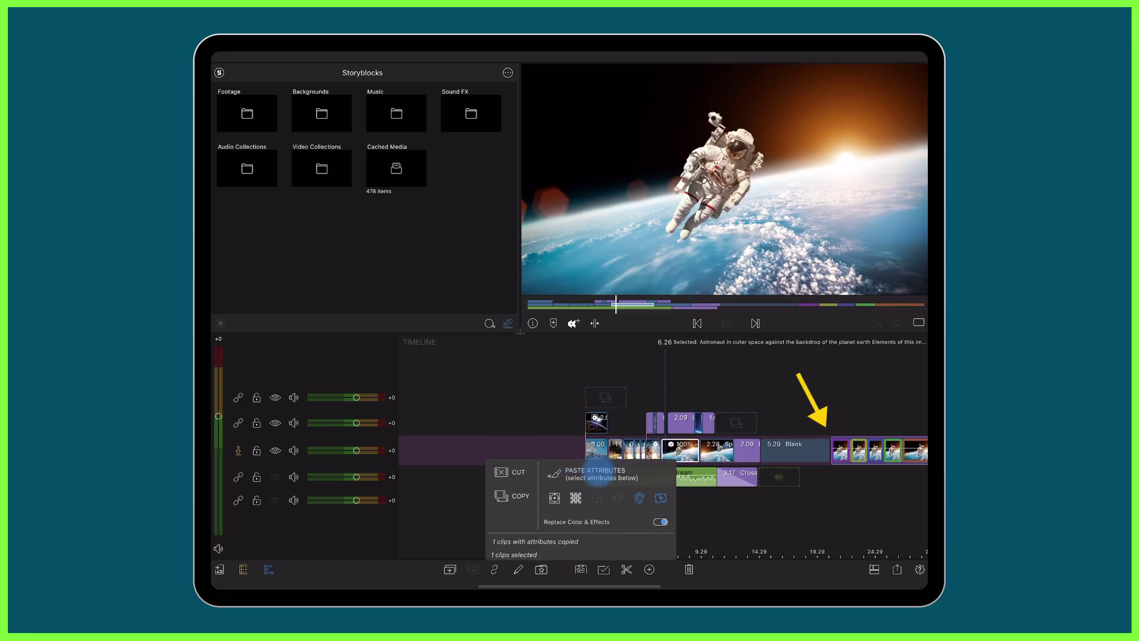
left_click_drag(796, 450, 810, 380)
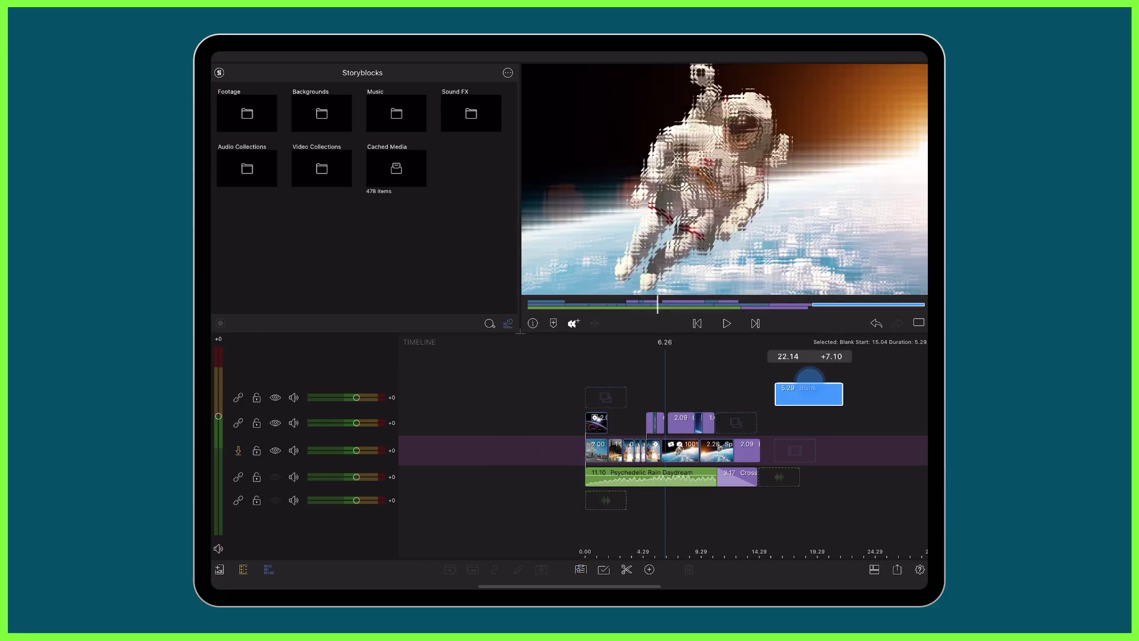
key("space")
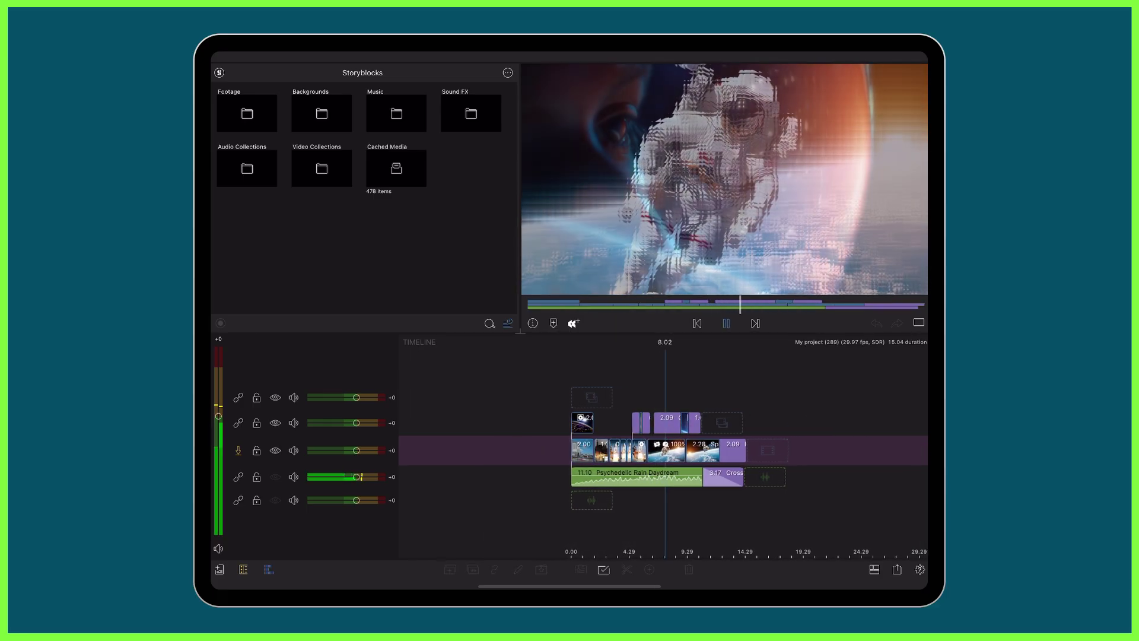